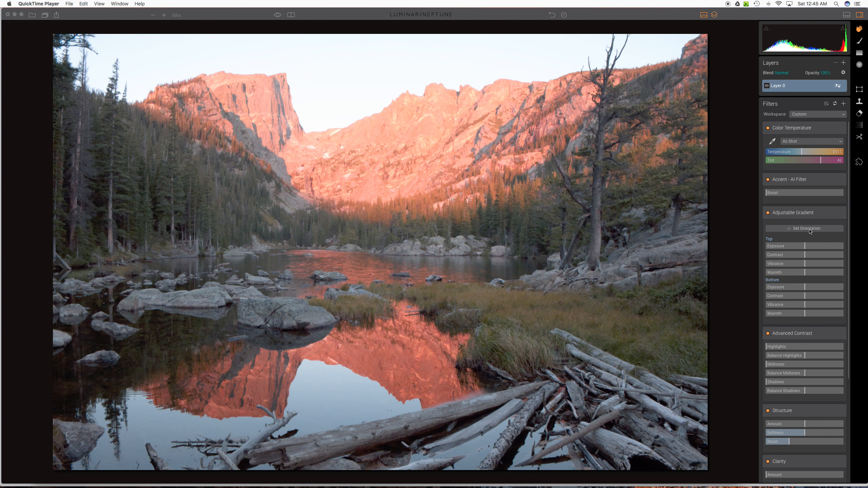
Set the Adjustable Gradient's orientation to a horizontal, narrowed transition band across the lake just below the far shoreline
click(810, 232)
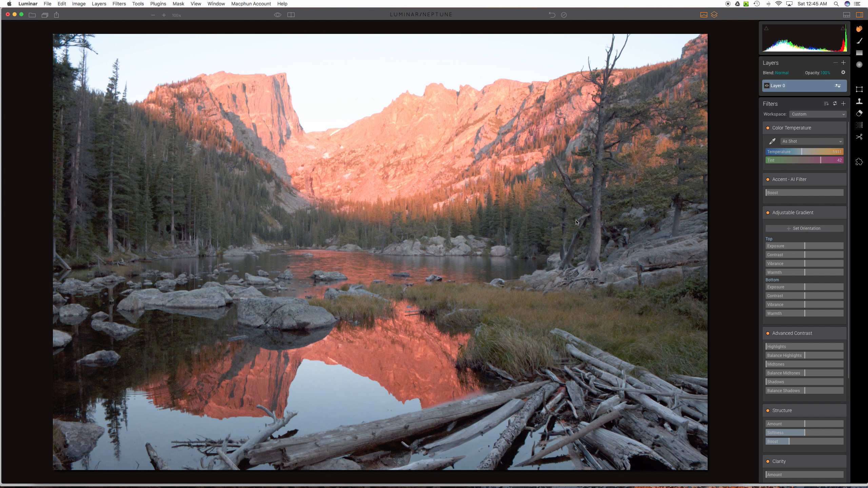
click(789, 229)
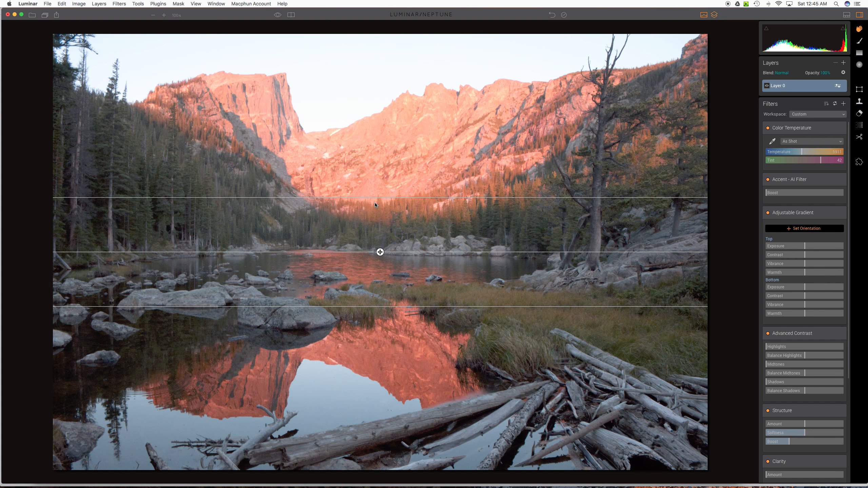
drag(374, 198, 375, 247)
mouse_move(380, 277)
mouse_down()
mouse_move(372, 243)
mouse_move(371, 273)
mouse_up()
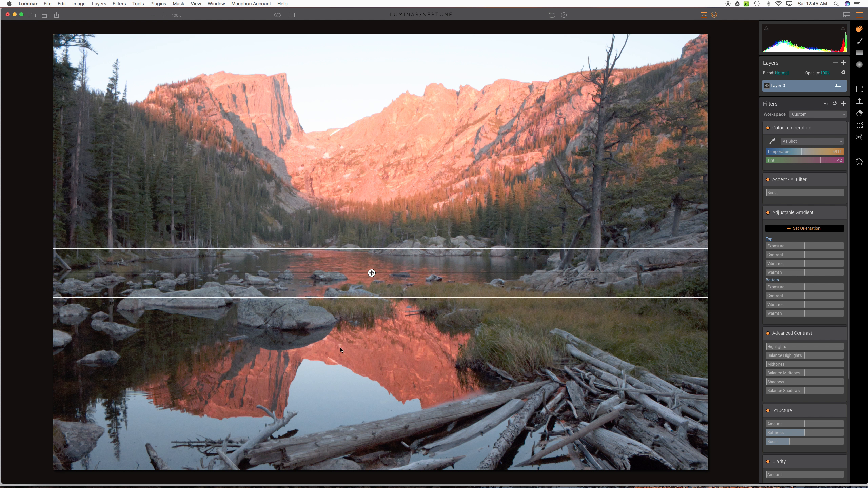
drag(372, 273, 371, 270)
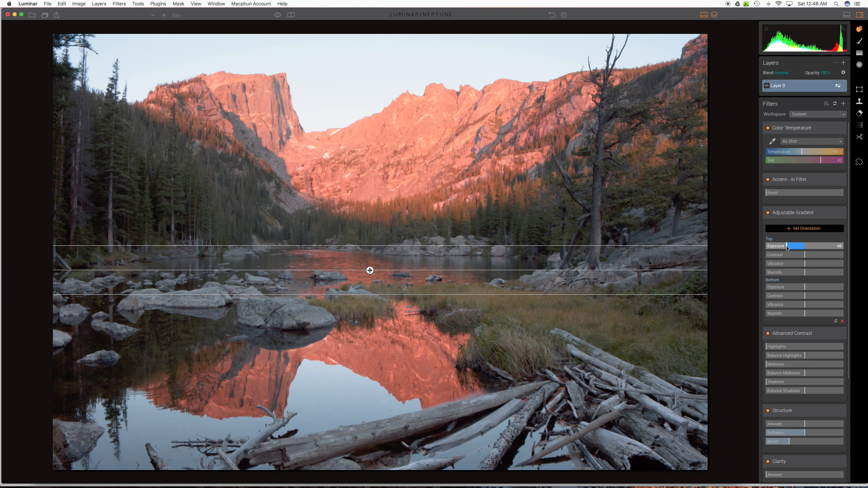
Set the Adjustable Gradient's top Exposure to -46 and top Contrast to 6
drag(800, 255, 789, 257)
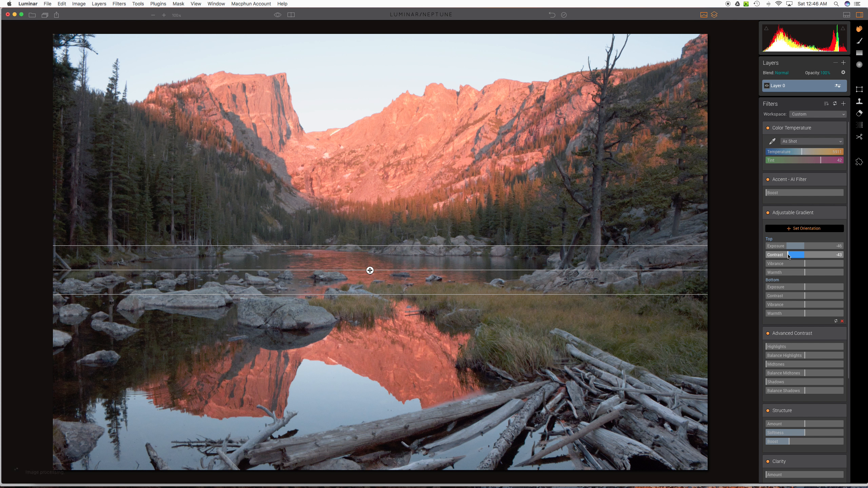
click(812, 255)
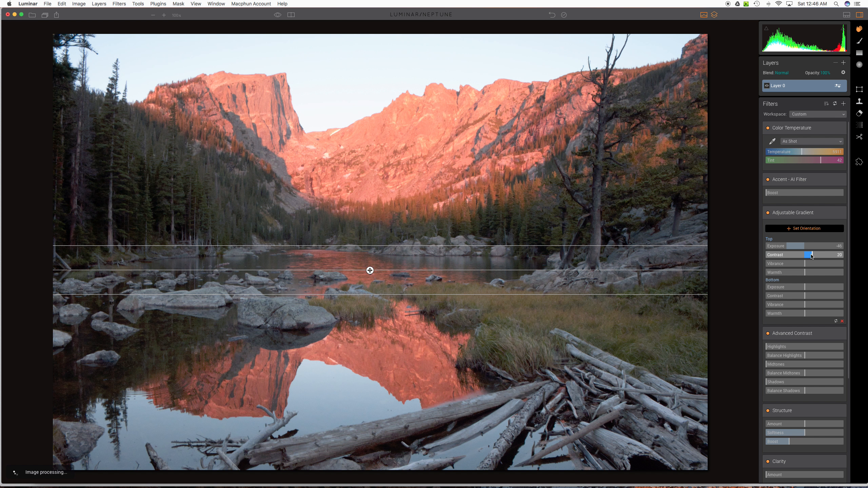
drag(812, 255, 808, 257)
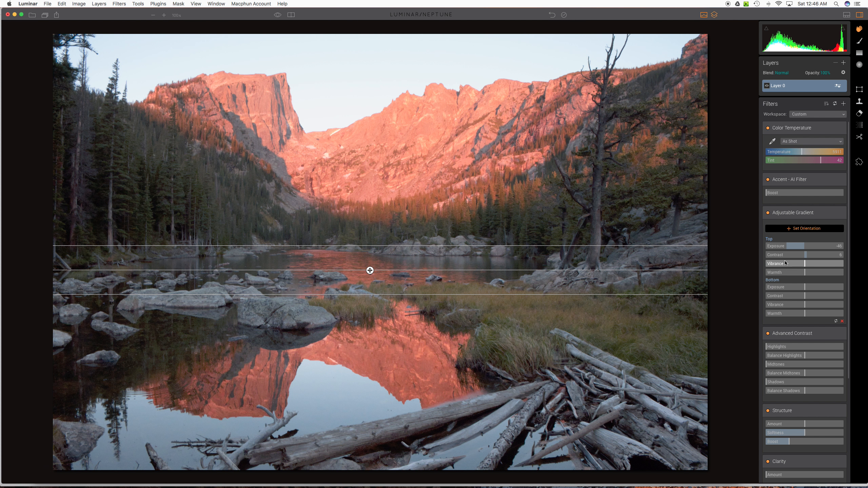
Set the Adjustable Gradient's top Vibrance to -34 and top Warmth to -6
drag(805, 264, 787, 266)
drag(792, 273, 792, 274)
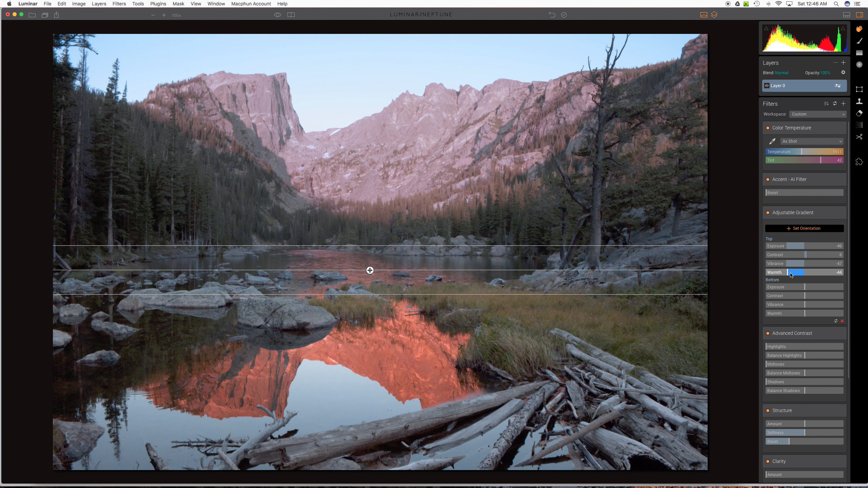
drag(790, 275, 795, 275)
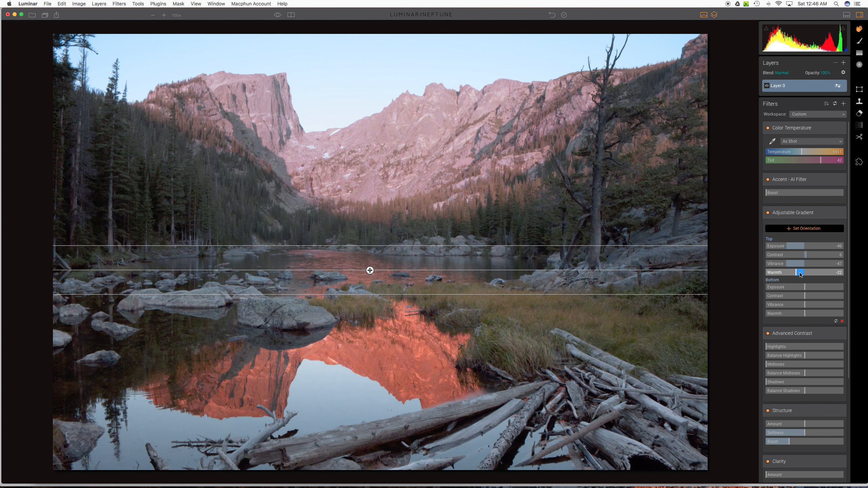
click(800, 273)
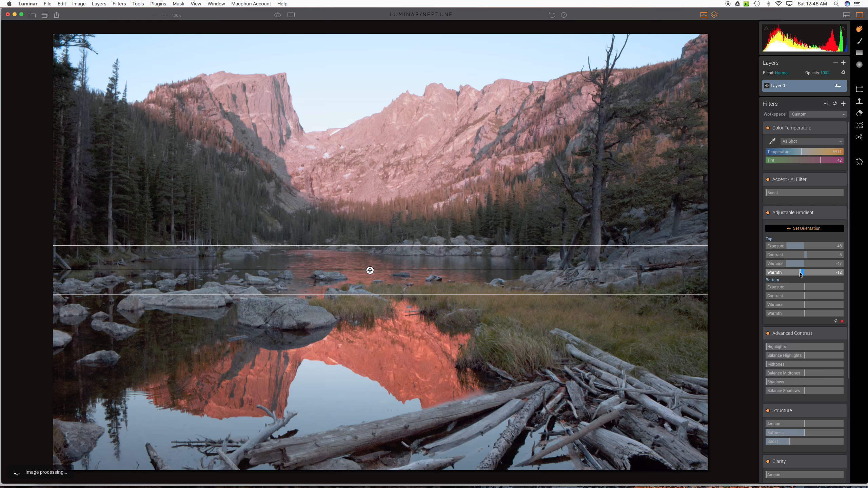
click(803, 273)
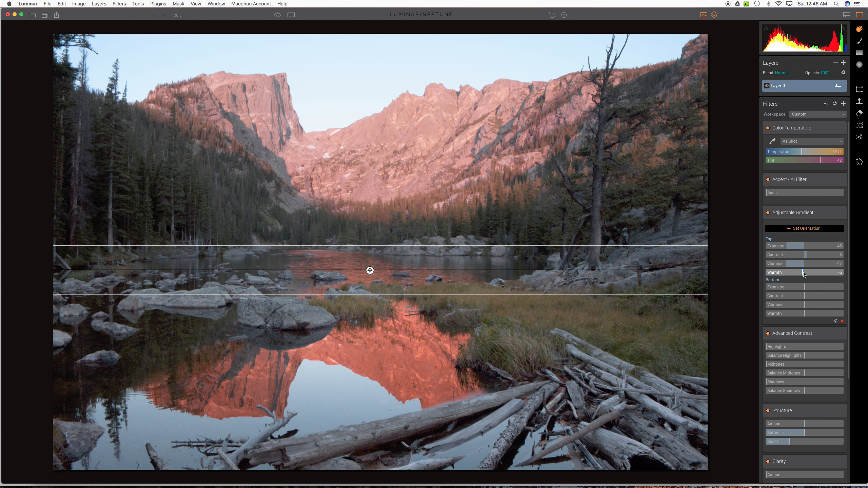
click(791, 263)
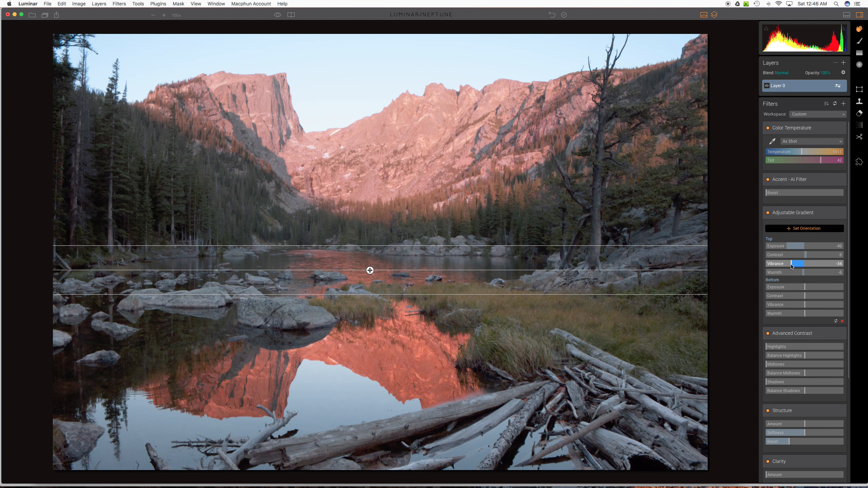
Set the Adjustable Gradient's bottom Exposure to 34, Contrast to -41, Vibrance to -30 and Warmth to -24
click(799, 289)
drag(800, 289, 793, 289)
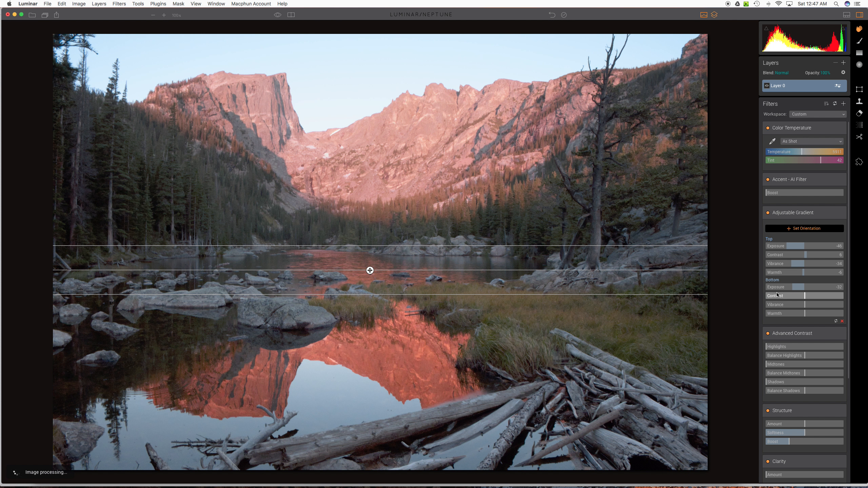
drag(816, 289, 817, 289)
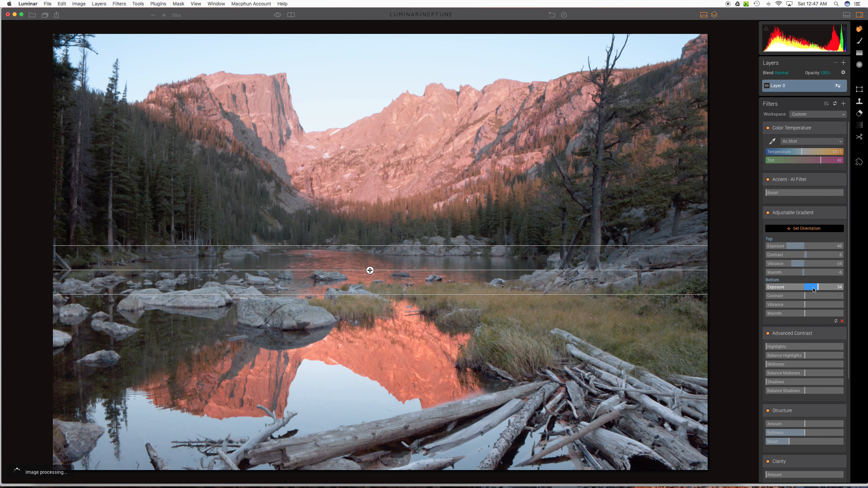
drag(813, 297, 791, 298)
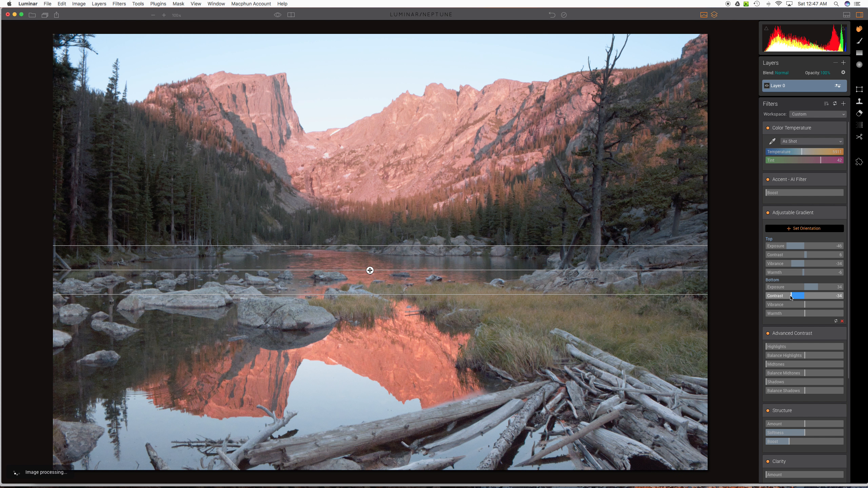
drag(791, 297, 793, 306)
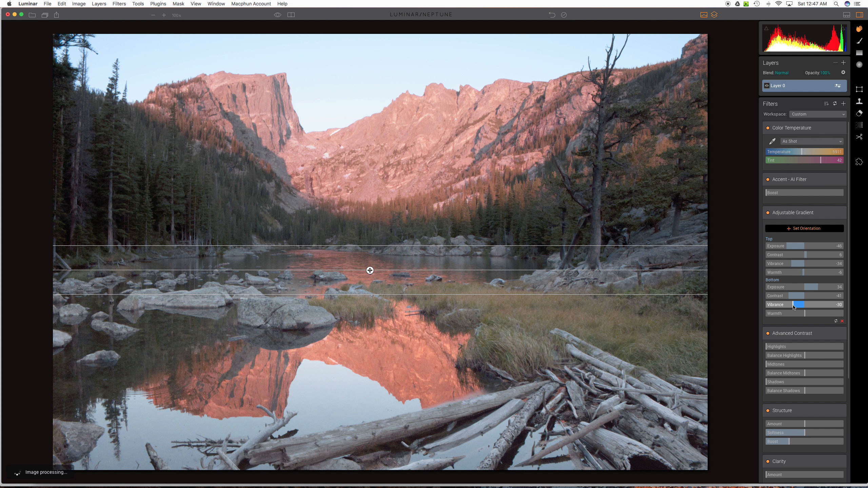
drag(795, 314, 795, 315)
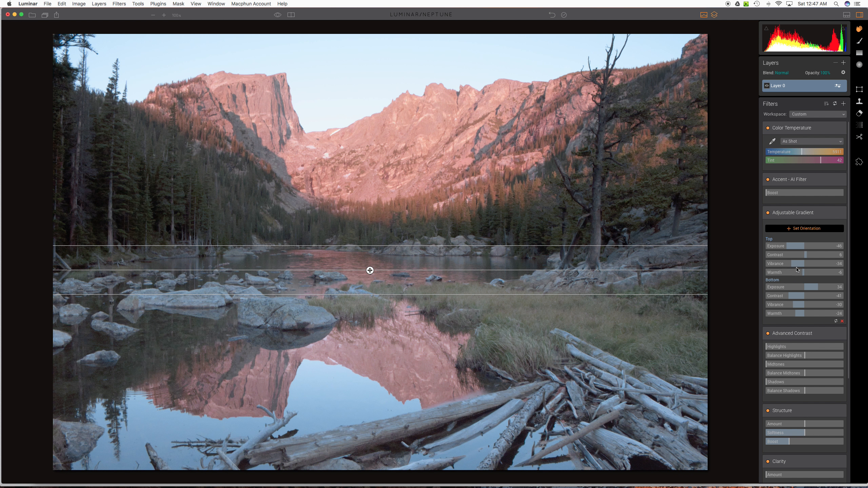
Set the gradient's top Vibrance to -8 and reset its bottom Vibrance to 0
drag(793, 264, 798, 265)
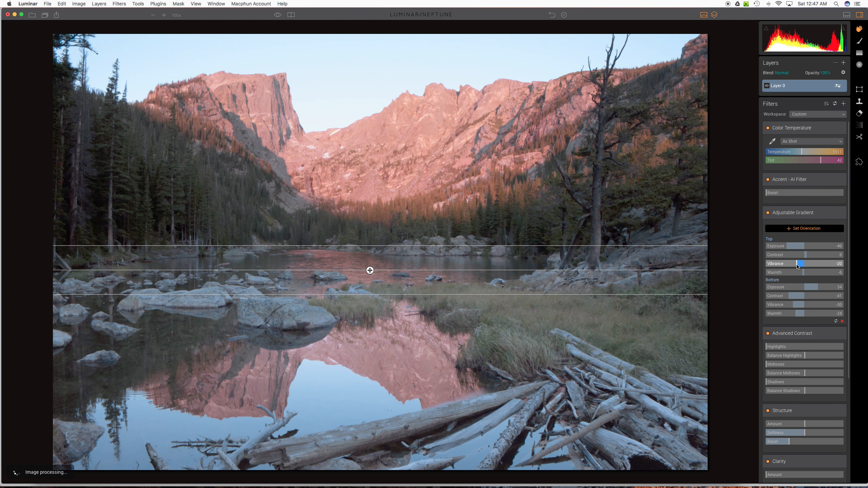
click(798, 307)
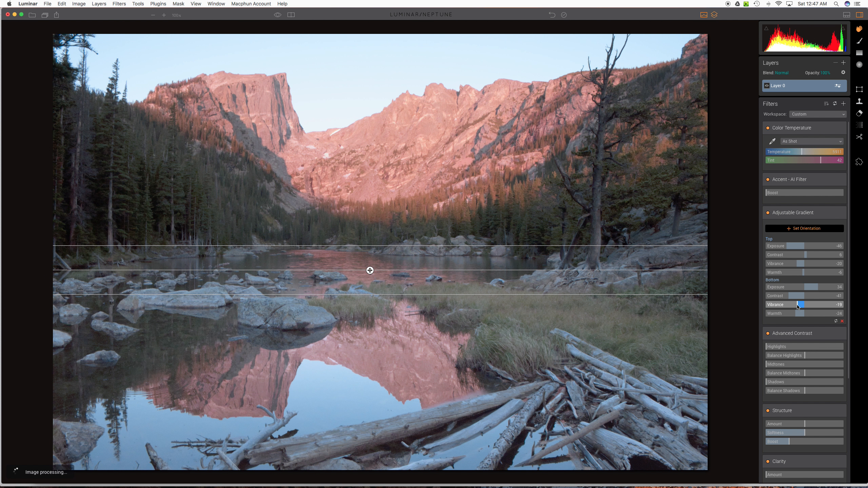
drag(798, 307, 802, 307)
click(802, 264)
click(803, 307)
drag(803, 307, 807, 306)
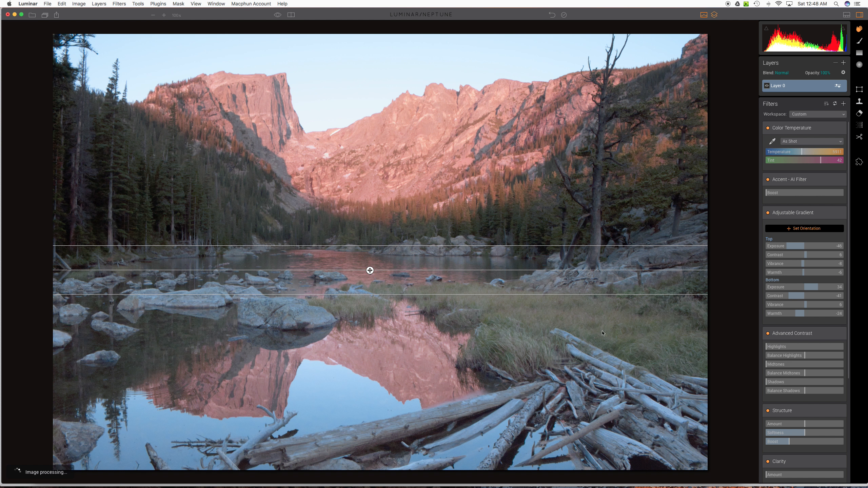
drag(806, 307, 815, 307)
double_click(808, 305)
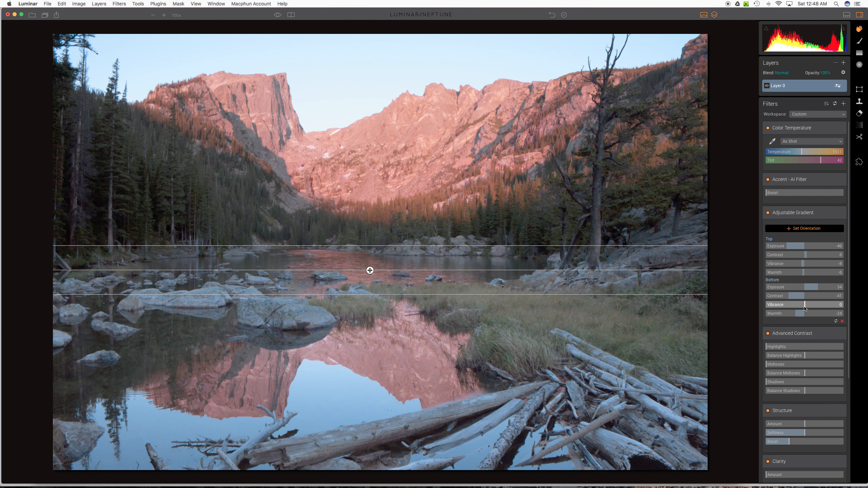
Create a new adjustment layer and add the Accent - AI Filter and Brightness / Contrast filters to it
click(844, 63)
click(840, 73)
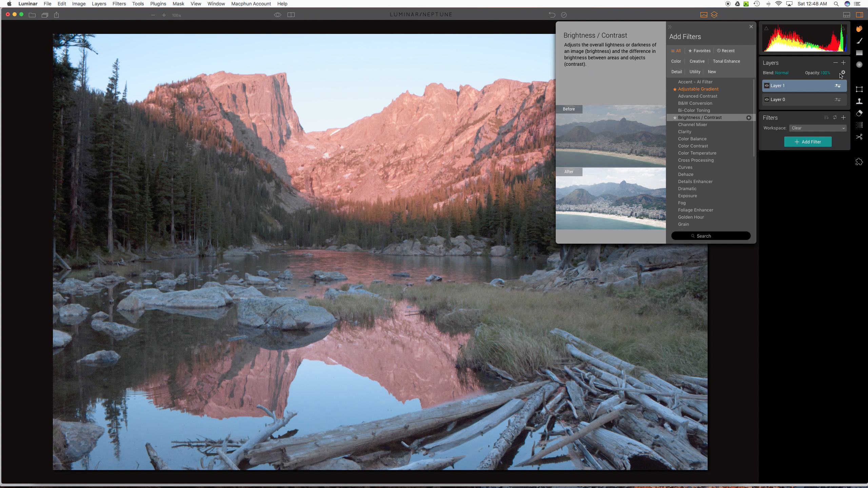
click(749, 82)
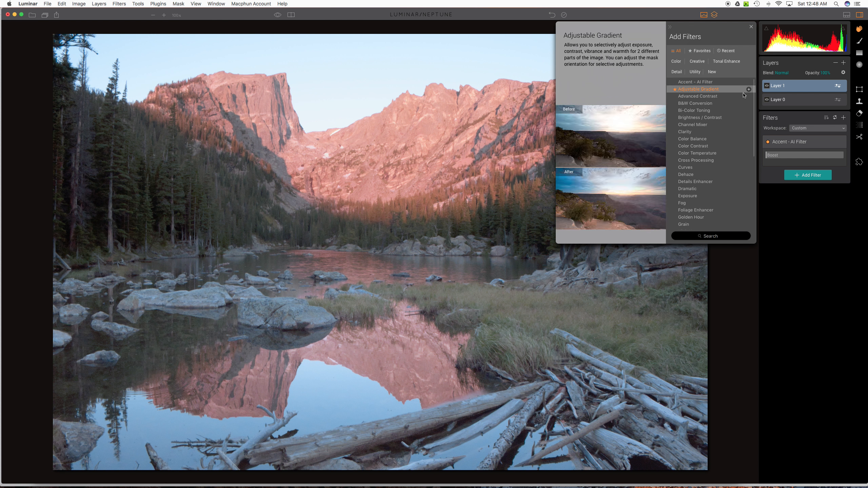
click(749, 119)
click(788, 248)
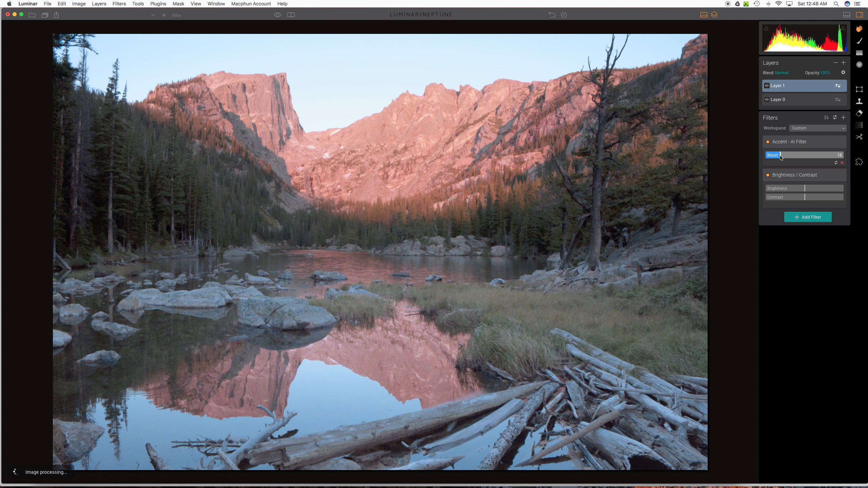
Set the Accent - AI Filter's Boost to 30, Brightness to -7 and Contrast to 5
drag(781, 156, 787, 157)
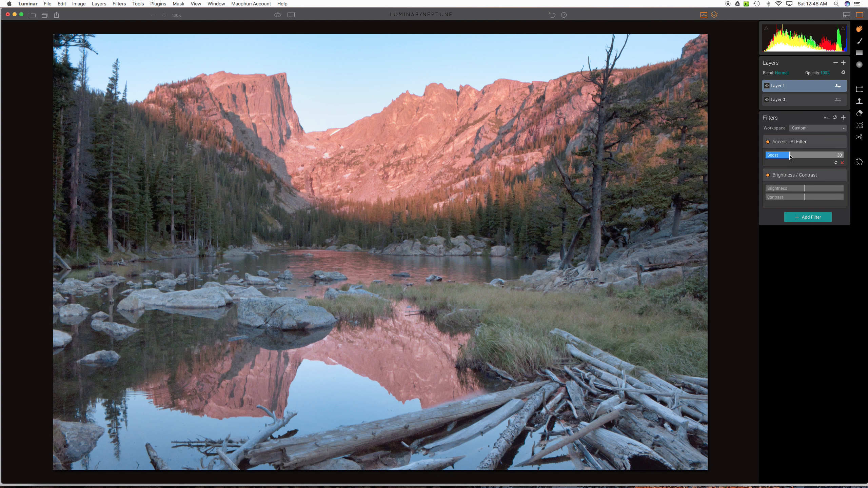
drag(805, 188, 802, 191)
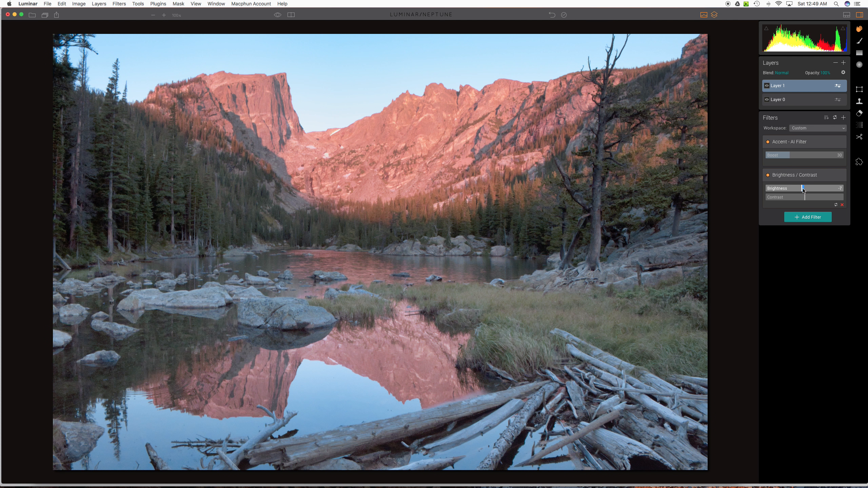
drag(801, 198, 806, 200)
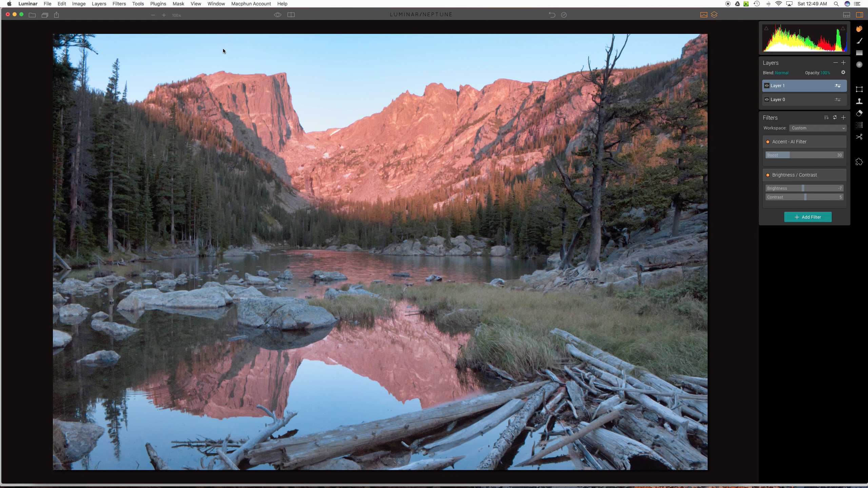
Compare the edited photo with the original using the before/after preview several times
click(278, 15)
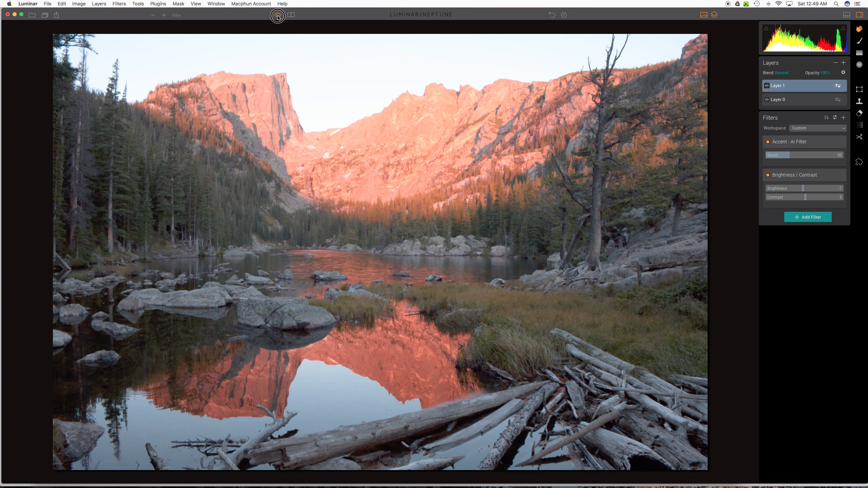
click(278, 15)
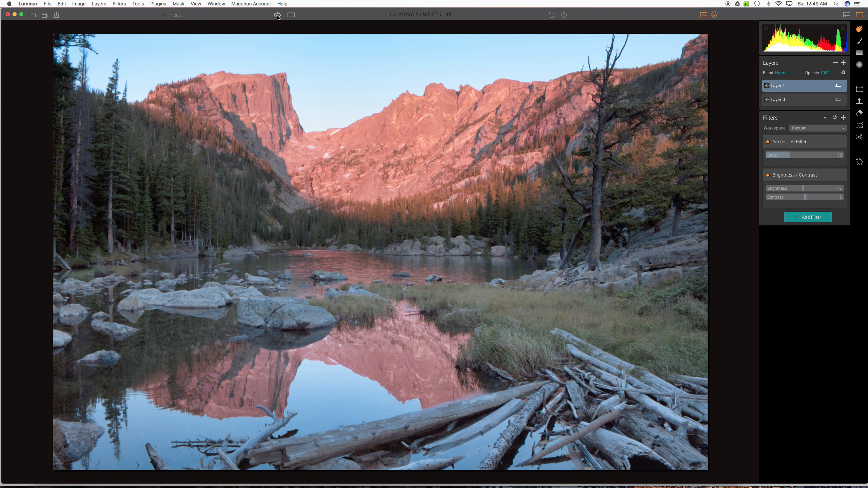
click(278, 15)
click(277, 16)
click(277, 15)
click(277, 15)
Add the Foliage Enhancer filter to the new adjustment layer
click(801, 218)
scroll(716, 201, down, 1)
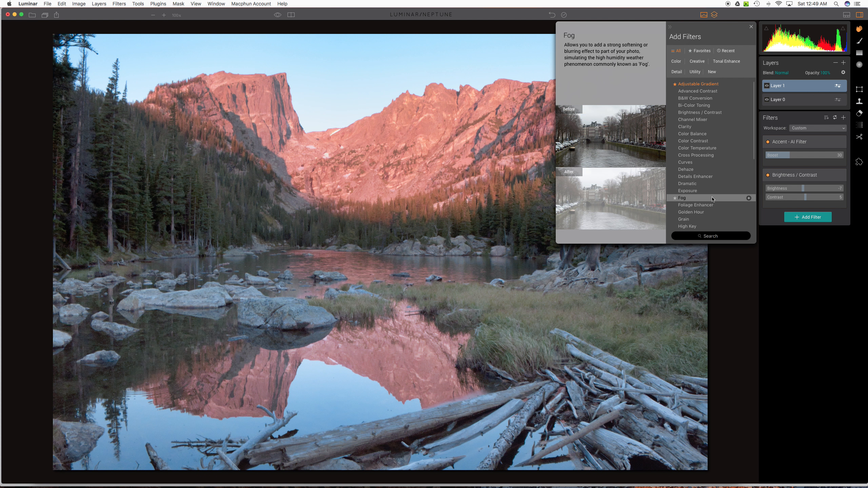
click(728, 205)
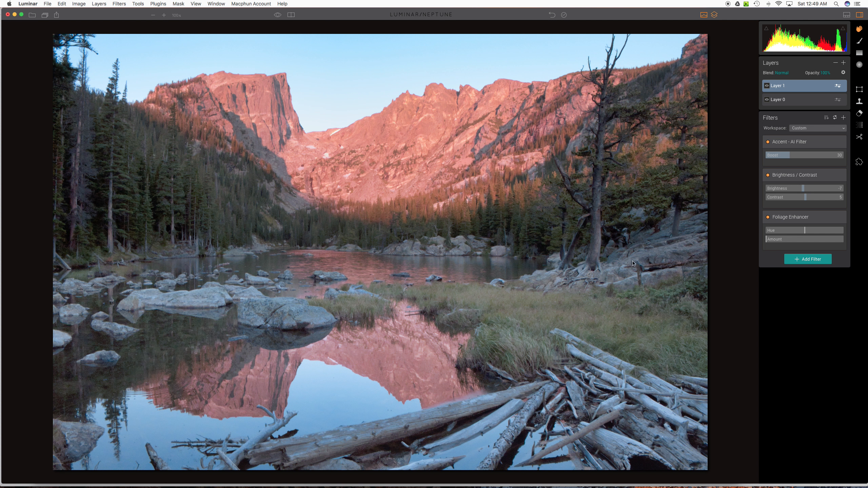
Set the Foliage Enhancer's Amount to 45 and its Hue to -75
click(772, 239)
drag(772, 240, 780, 240)
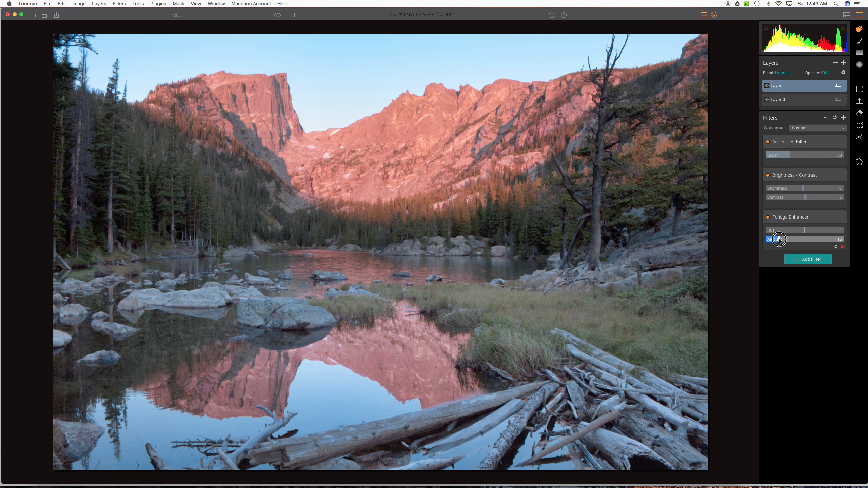
drag(786, 240, 798, 242)
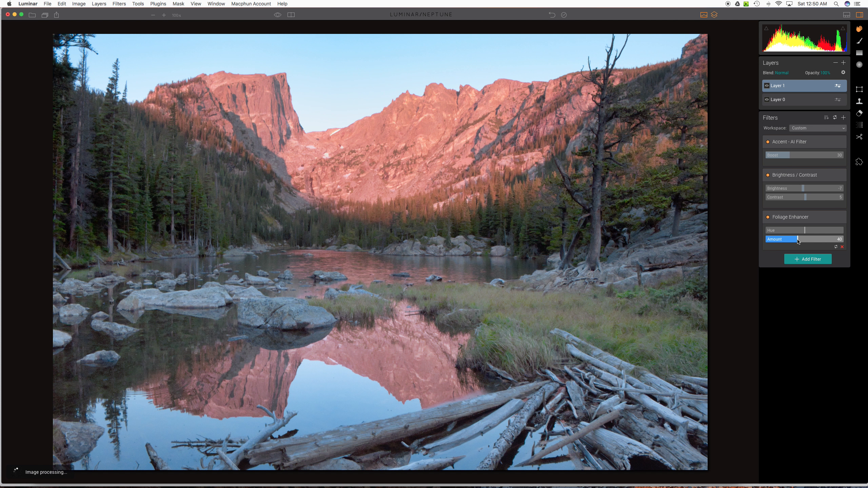
drag(797, 242, 802, 242)
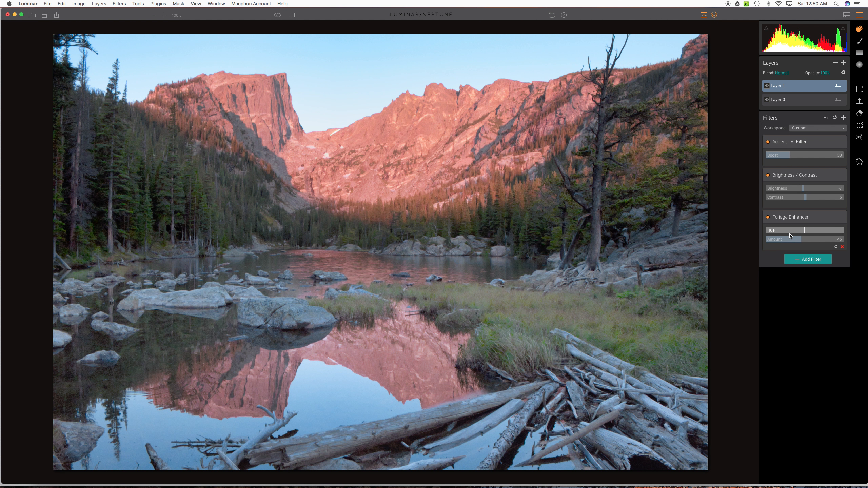
drag(798, 233, 796, 232)
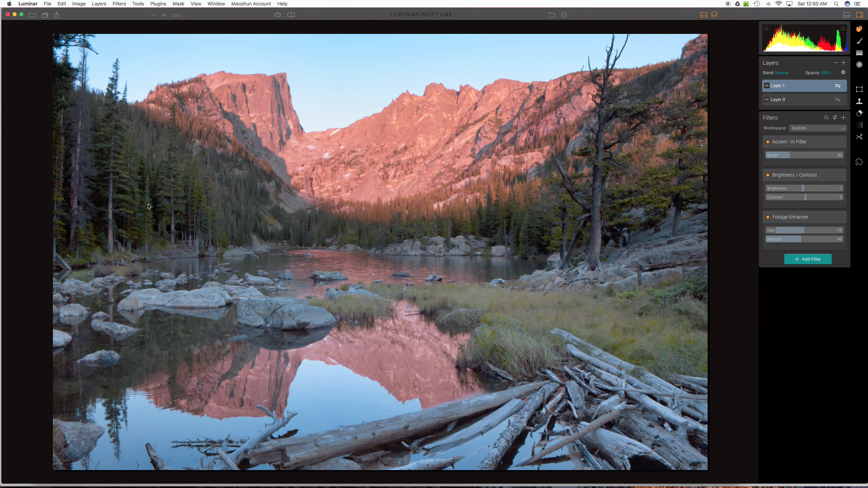
Set the Foliage Enhancer's Hue to -20 and compare the edited photo with the original
drag(829, 231, 832, 233)
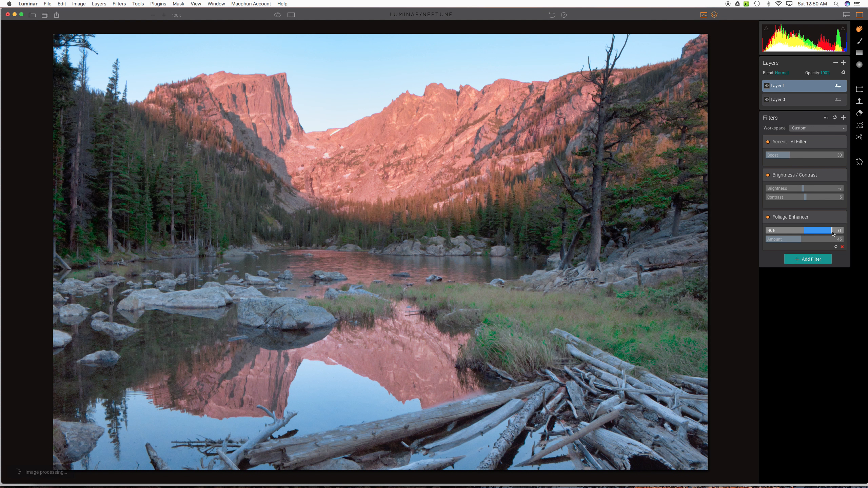
drag(832, 232, 794, 232)
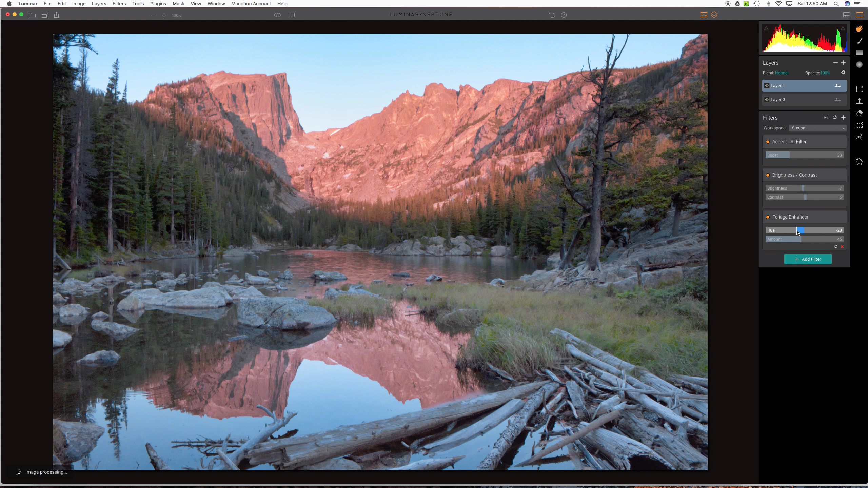
click(278, 15)
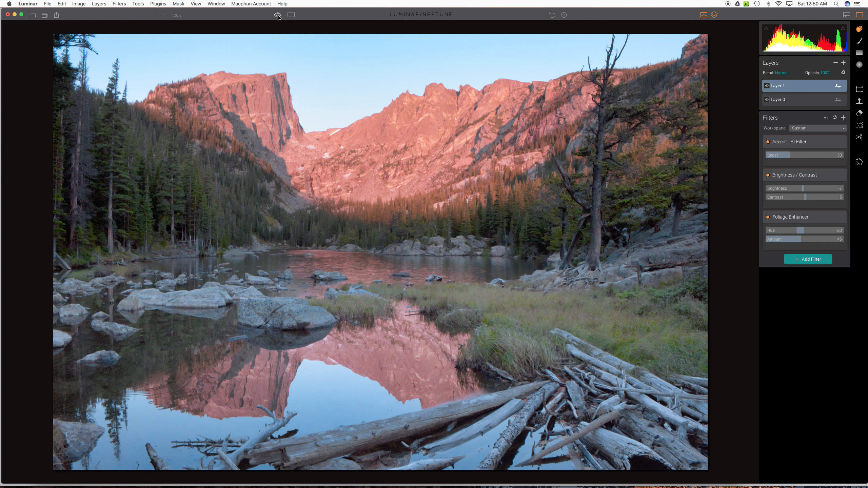
click(278, 14)
Slightly narrow the Adjustable Gradient's transition zone across the lake on Layer 0, and make Layer 1 active again
click(799, 99)
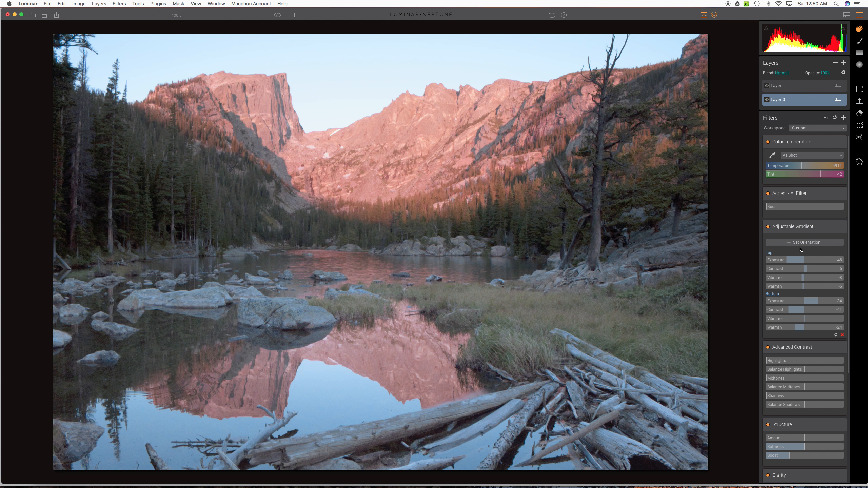
click(814, 243)
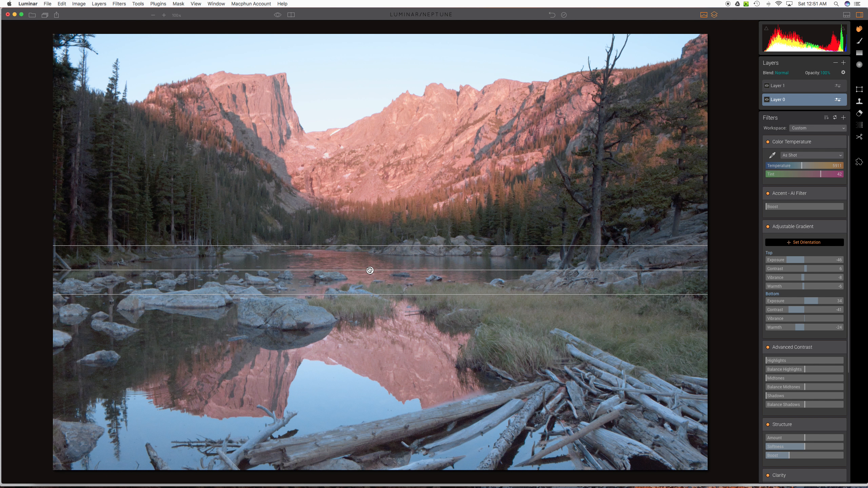
drag(371, 271, 364, 248)
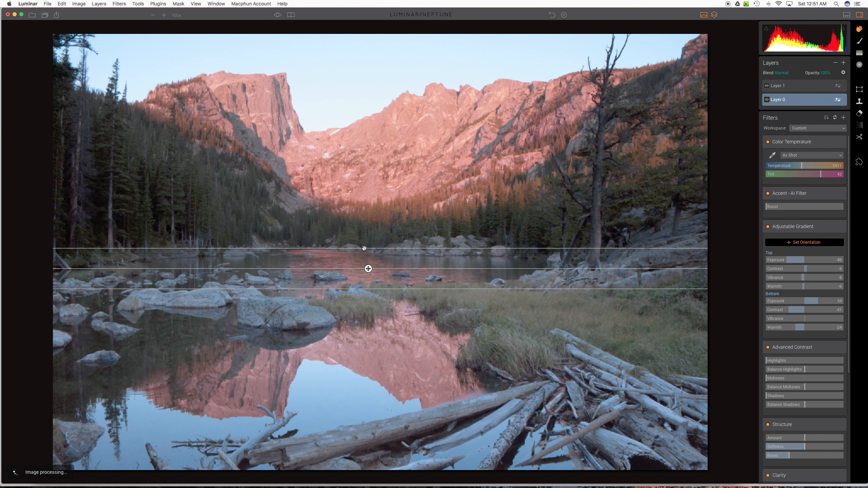
click(798, 243)
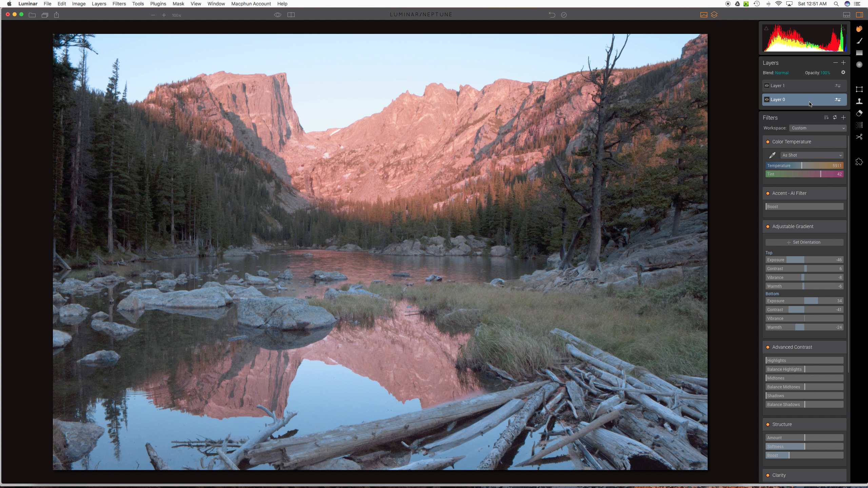
click(799, 86)
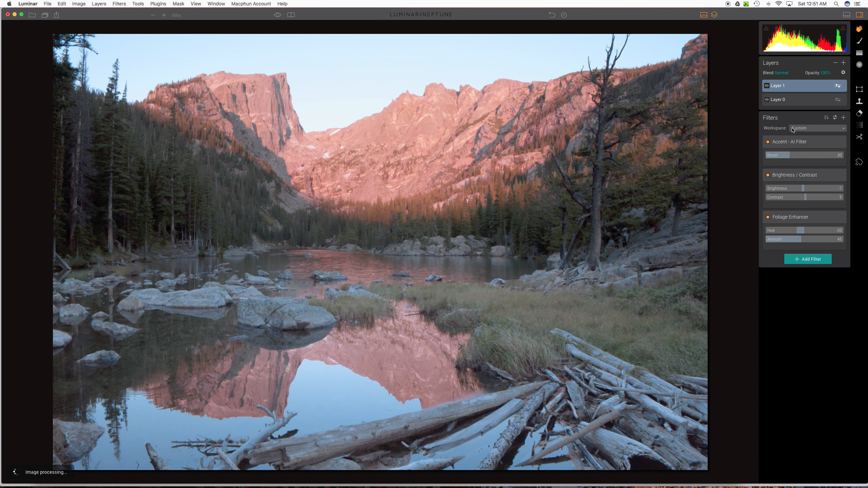